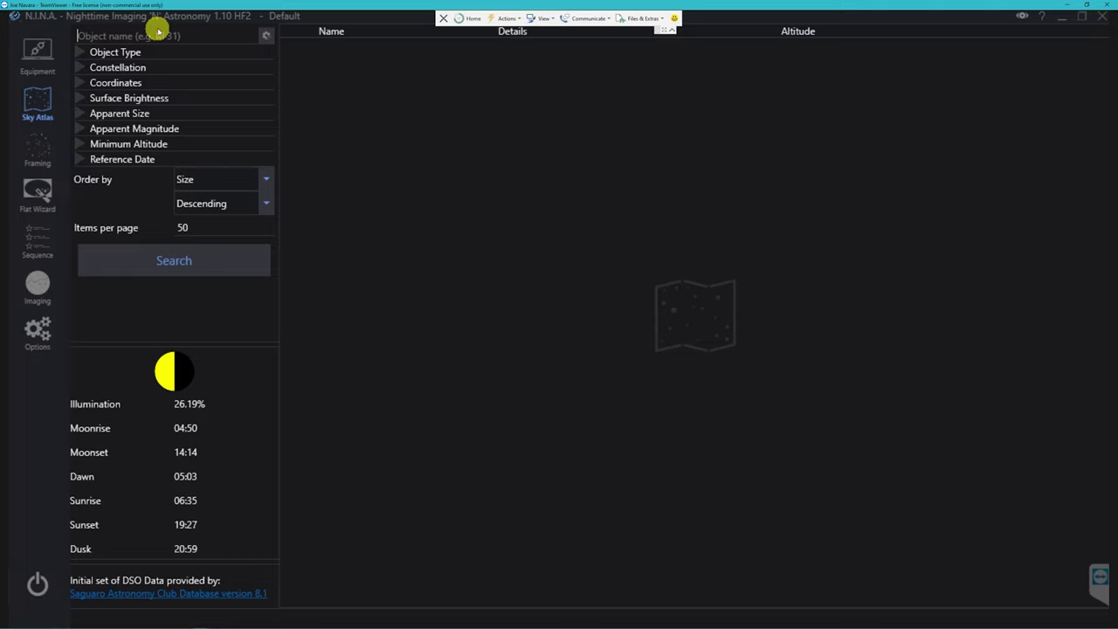
Search the Sky Atlas for M108 and send it to the framing assistant.
{"action": "type", "text": "m108"}
{"action": "key", "text": "Return"}
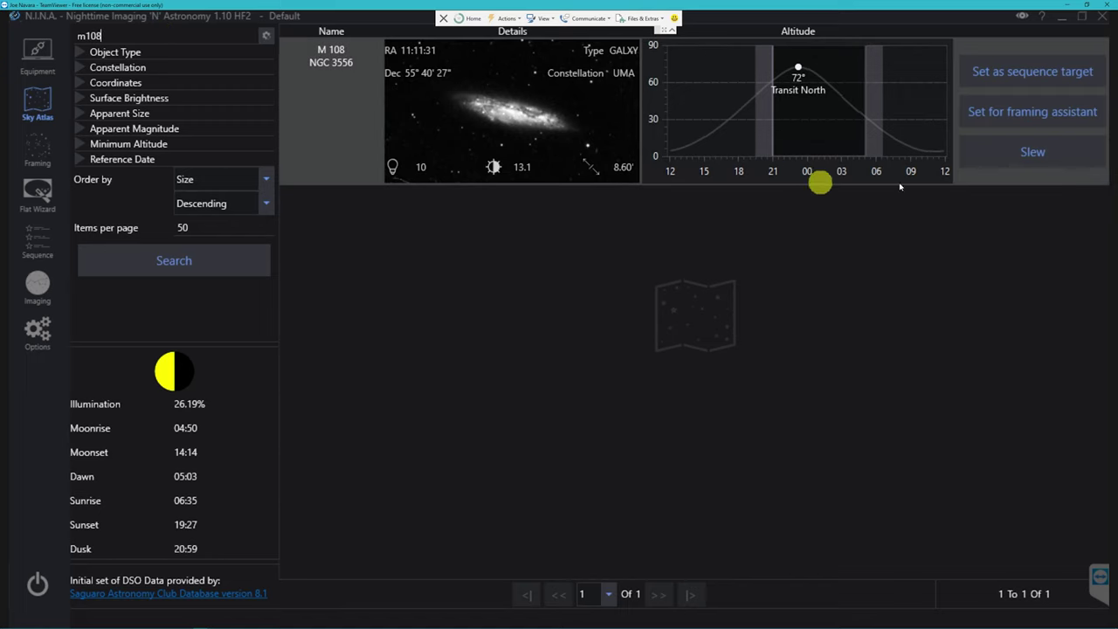
{"action": "left_click", "coordinate": [1017, 117]}
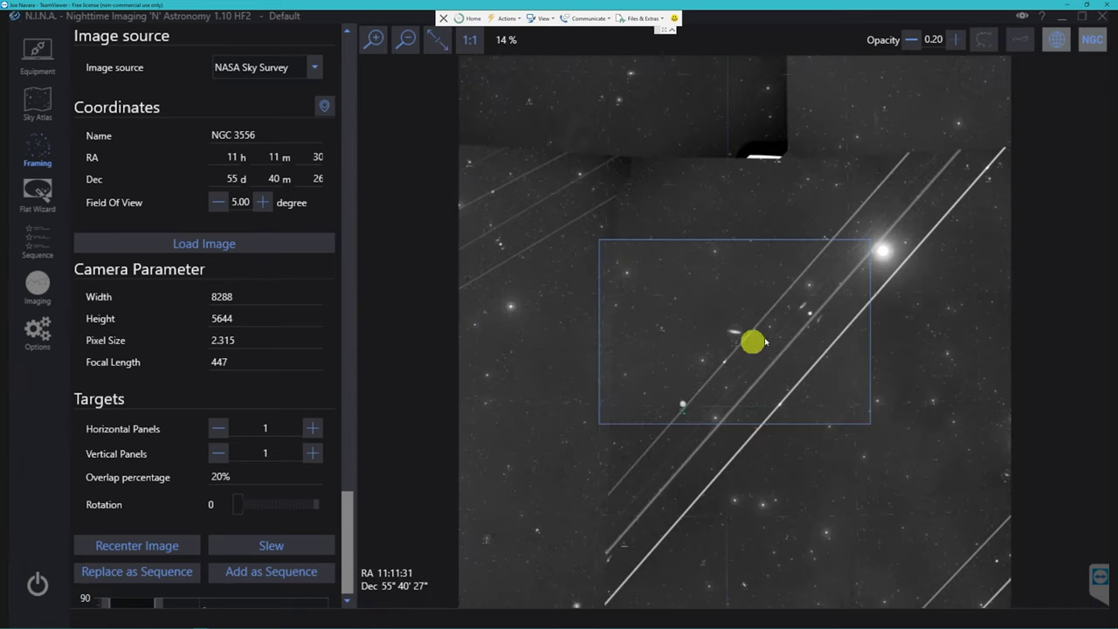
Shift the frame down and slightly left, re-centre, and replace the sequence target with NGC 3556.
{"action": "left_click_drag", "start_coordinate": [773, 332], "coordinate": [762, 368]}
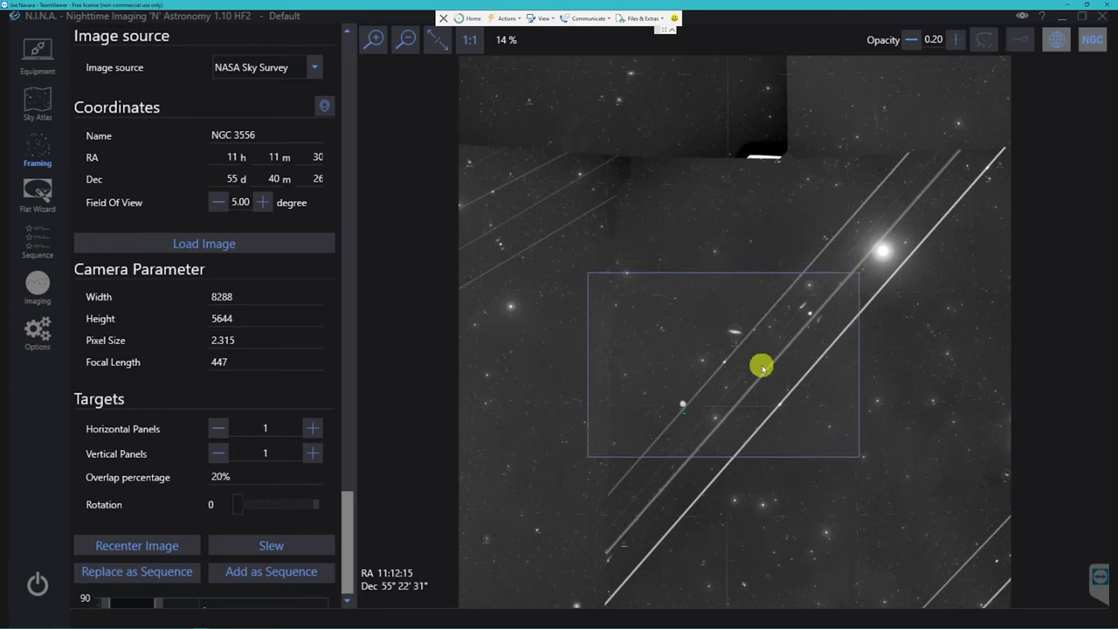
{"action": "left_click", "coordinate": [154, 548]}
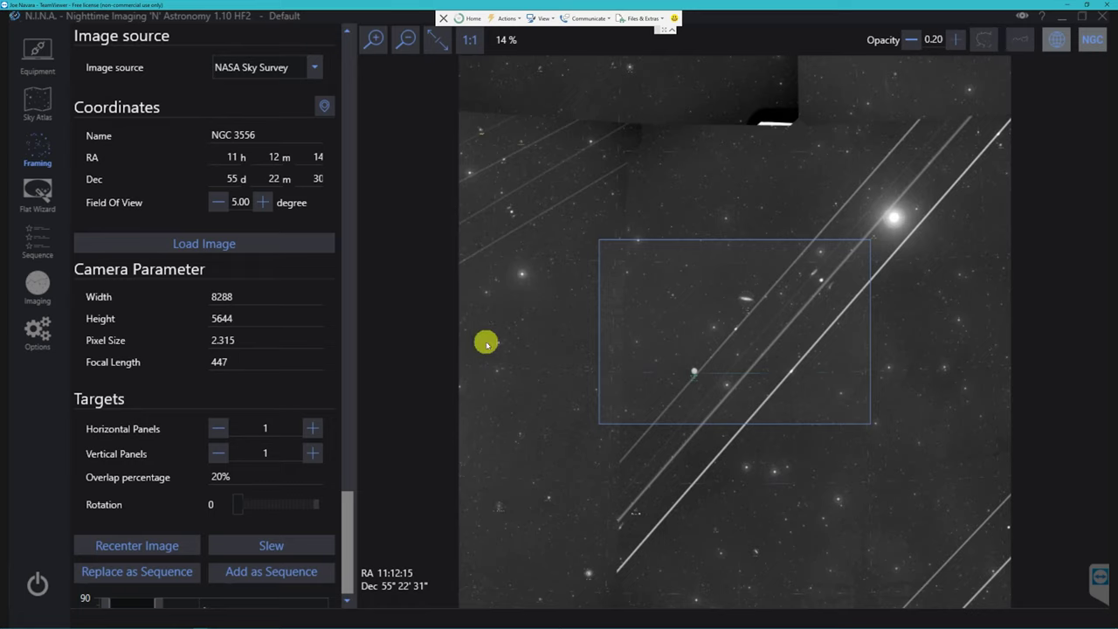
{"action": "left_click", "coordinate": [157, 571]}
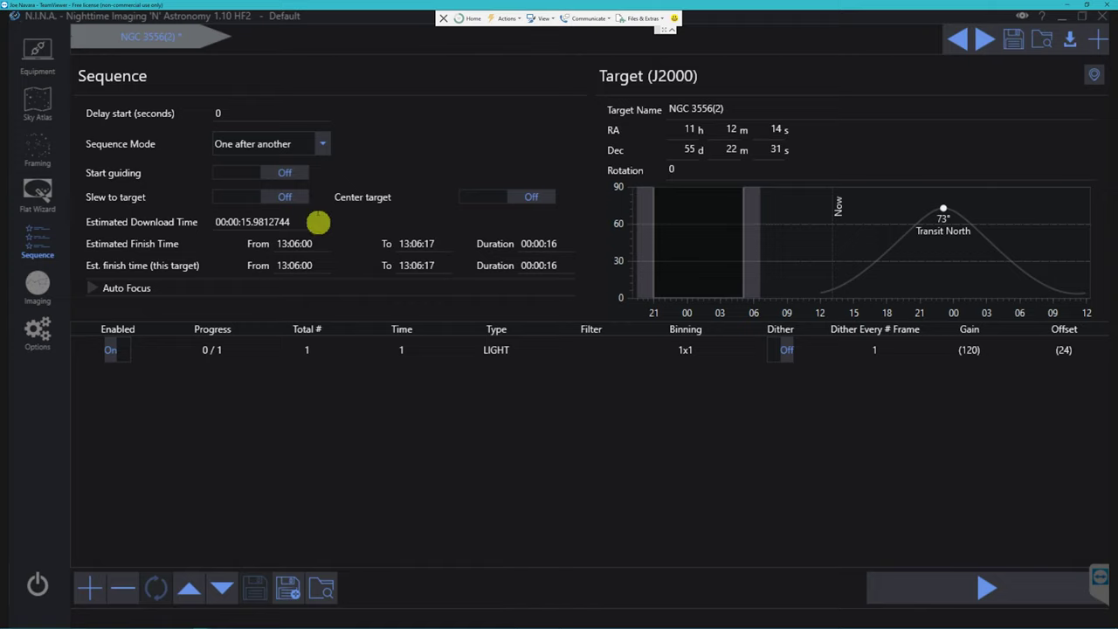
Turn on Start guiding, Slew to target and Center target for the sequence.
{"action": "left_click", "coordinate": [293, 173]}
{"action": "left_click", "coordinate": [292, 193]}
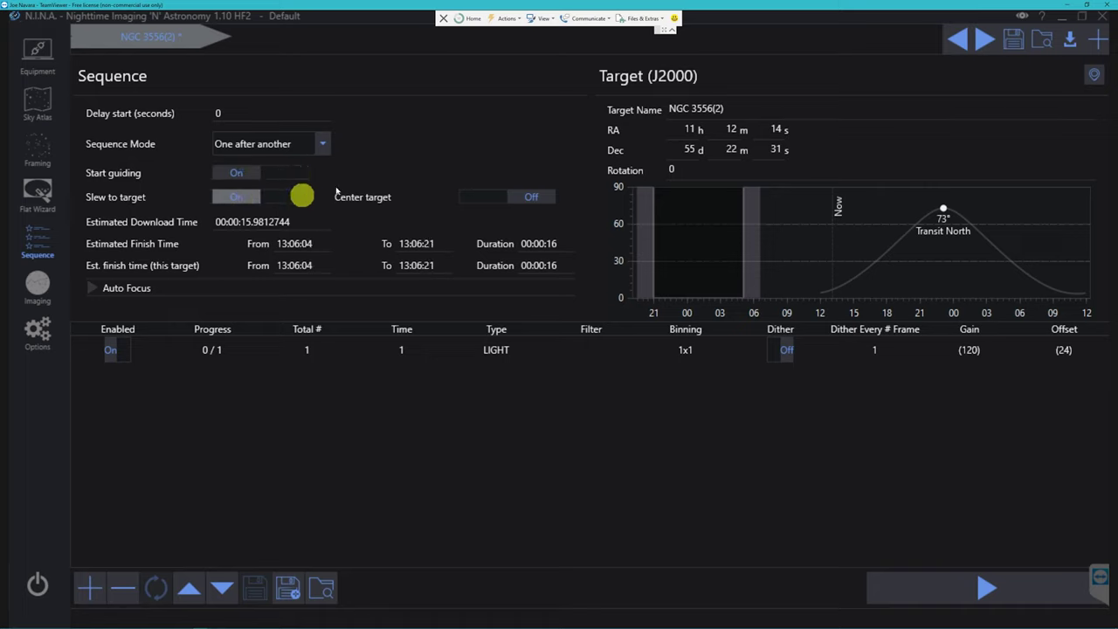
{"action": "left_click", "coordinate": [528, 196]}
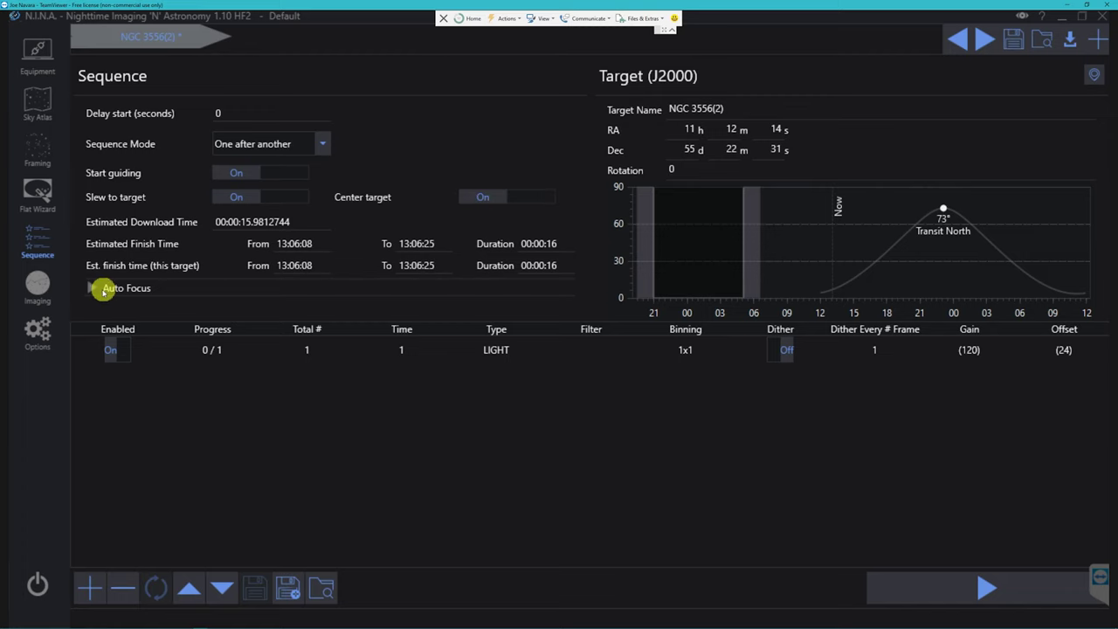
Enable autofocus on sequence start and on filter change.
{"action": "left_click", "coordinate": [95, 288]}
{"action": "left_click", "coordinate": [288, 307]}
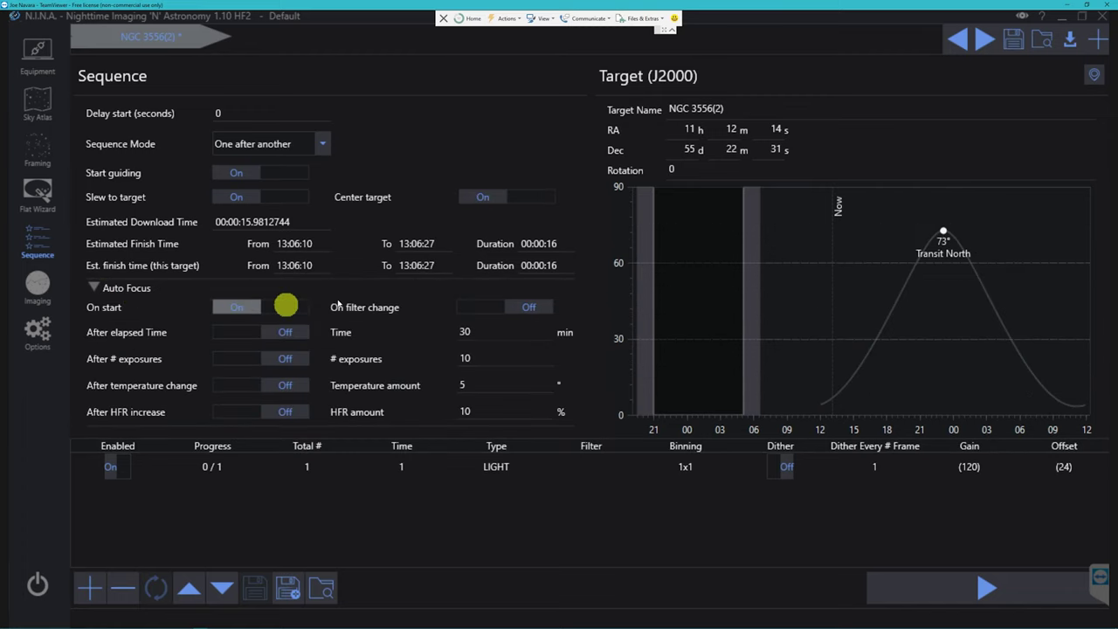
{"action": "left_click", "coordinate": [504, 306]}
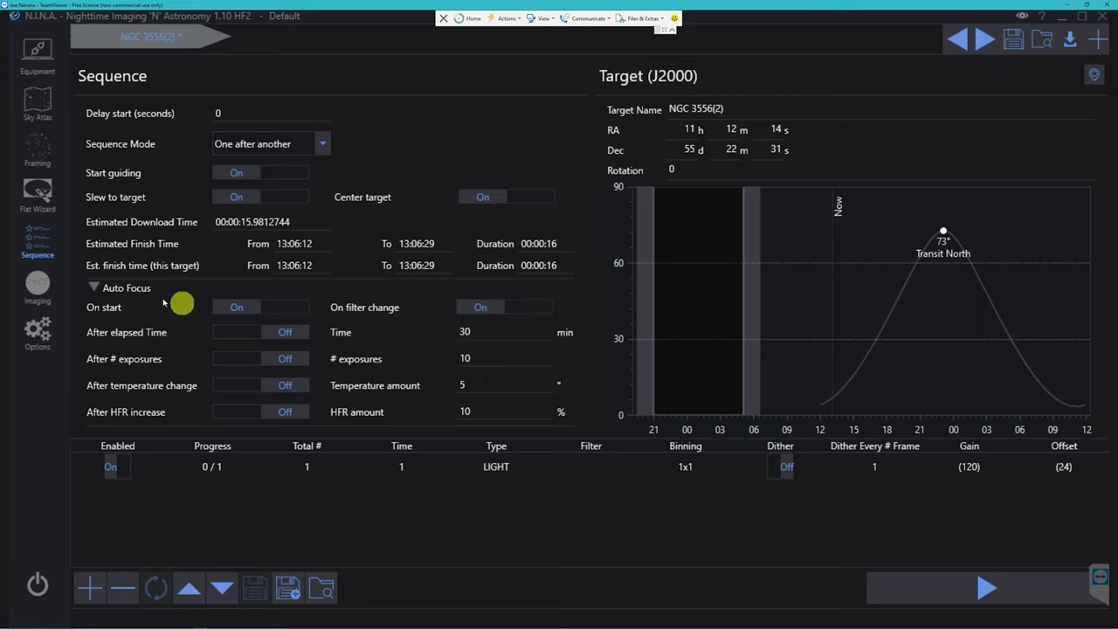
{"action": "left_click", "coordinate": [96, 289]}
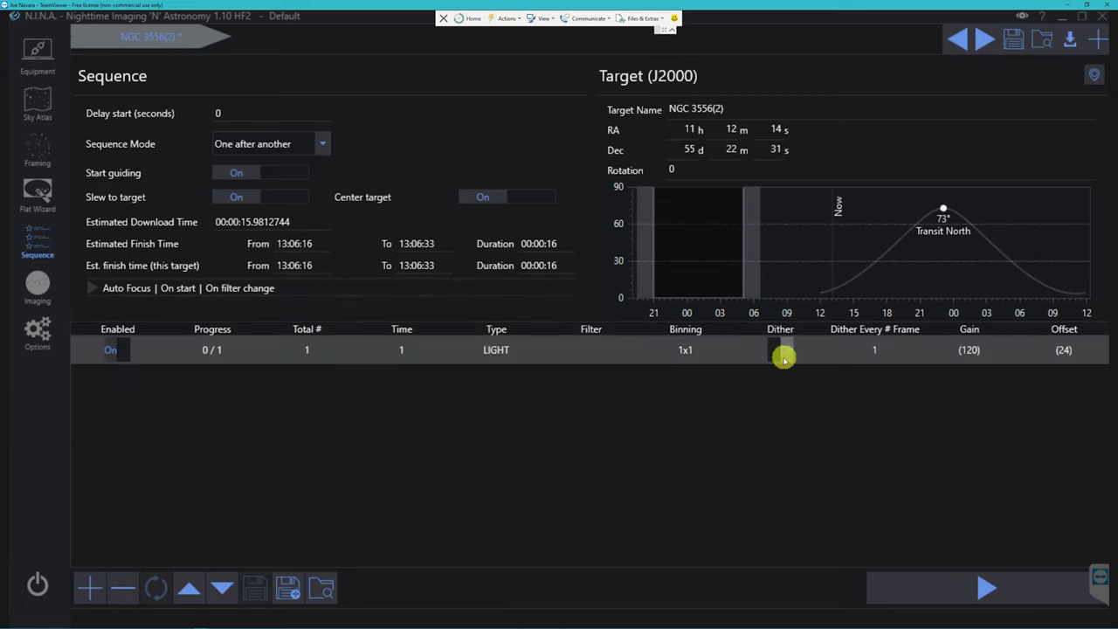
{"action": "left_click", "coordinate": [681, 361]}
Set the first row to 90 s exposures on filter L, 110 frames, dithering every 5 frames.
{"action": "left_click", "coordinate": [402, 349]}
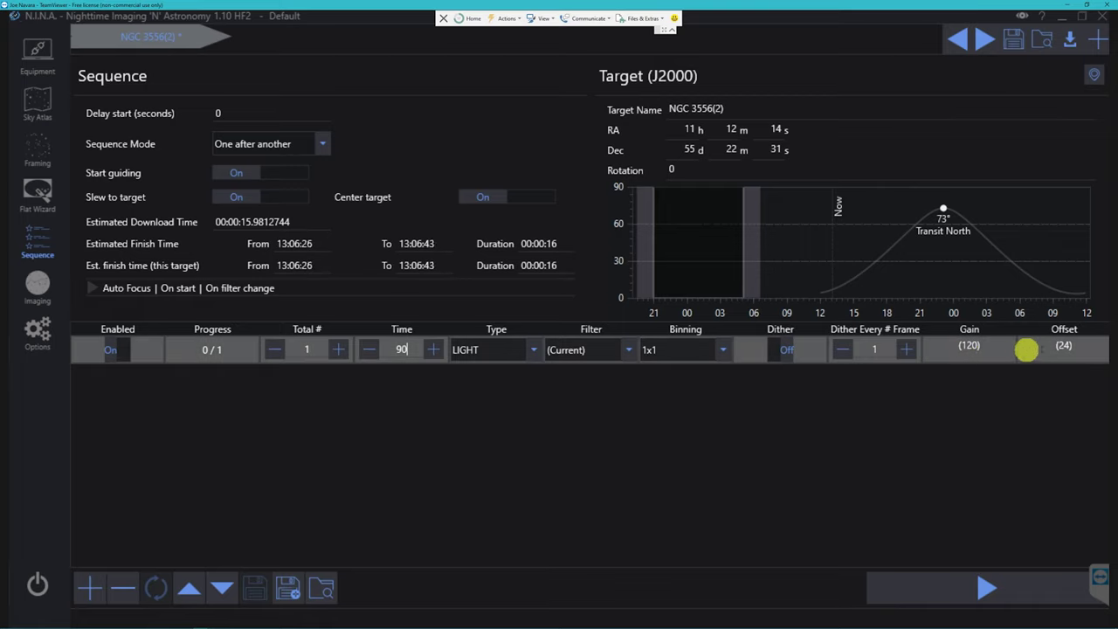
{"action": "left_click", "coordinate": [623, 351]}
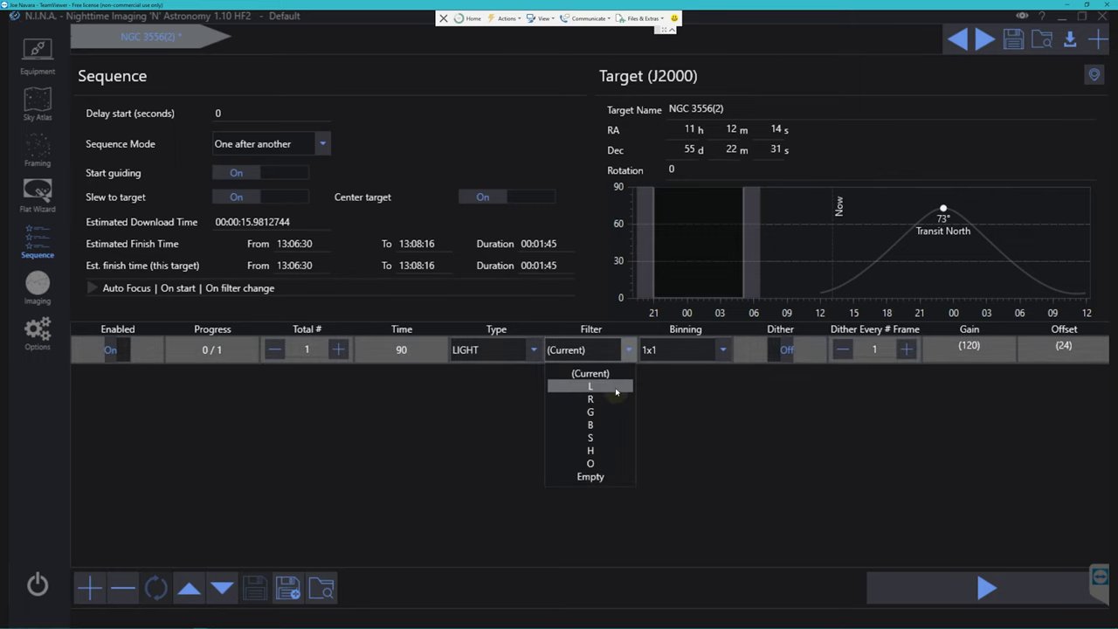
{"action": "left_click", "coordinate": [614, 386]}
{"action": "left_click", "coordinate": [772, 357]}
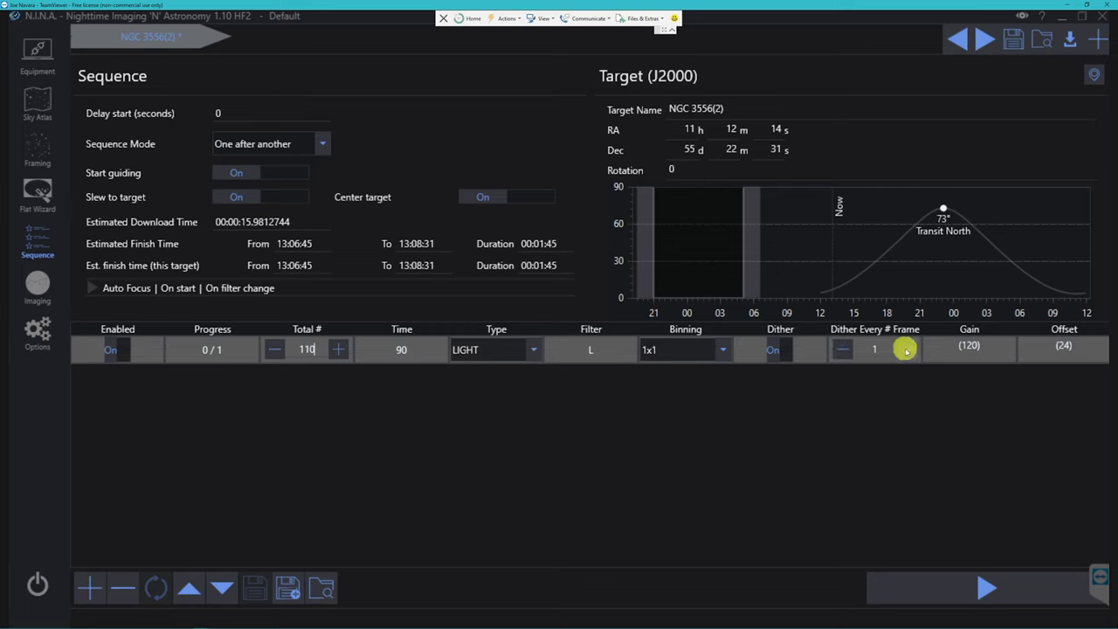
{"action": "left_click", "coordinate": [906, 350]}
{"action": "left_click", "coordinate": [906, 350]}
{"action": "left_click", "coordinate": [907, 350]}
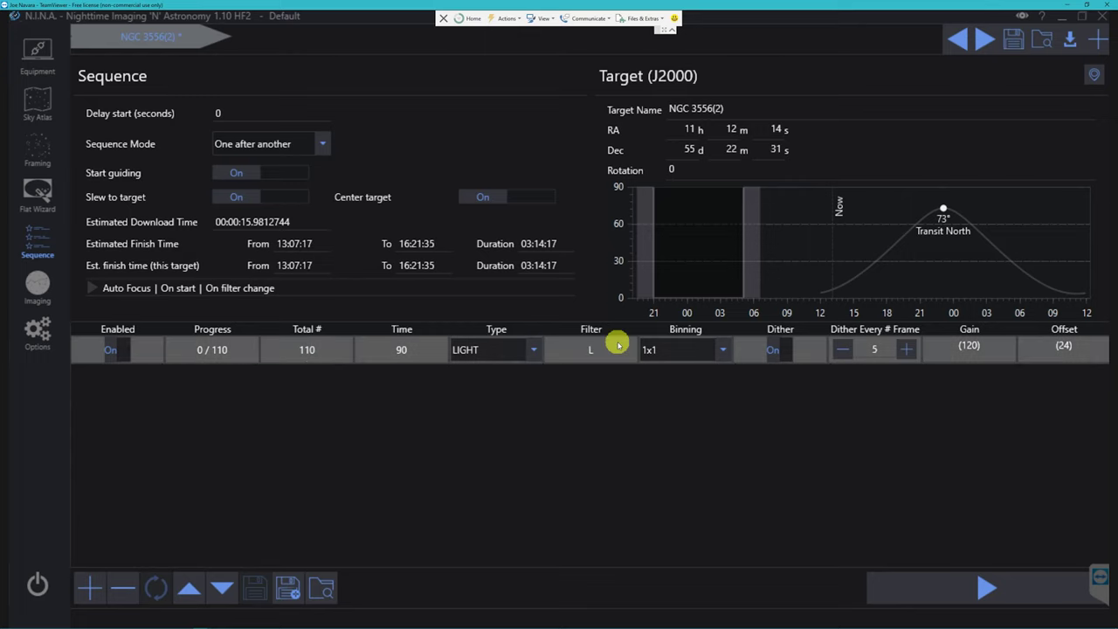
Add a second row of 50 R-filter frames, dithering every 2 frames.
{"action": "left_click", "coordinate": [96, 586]}
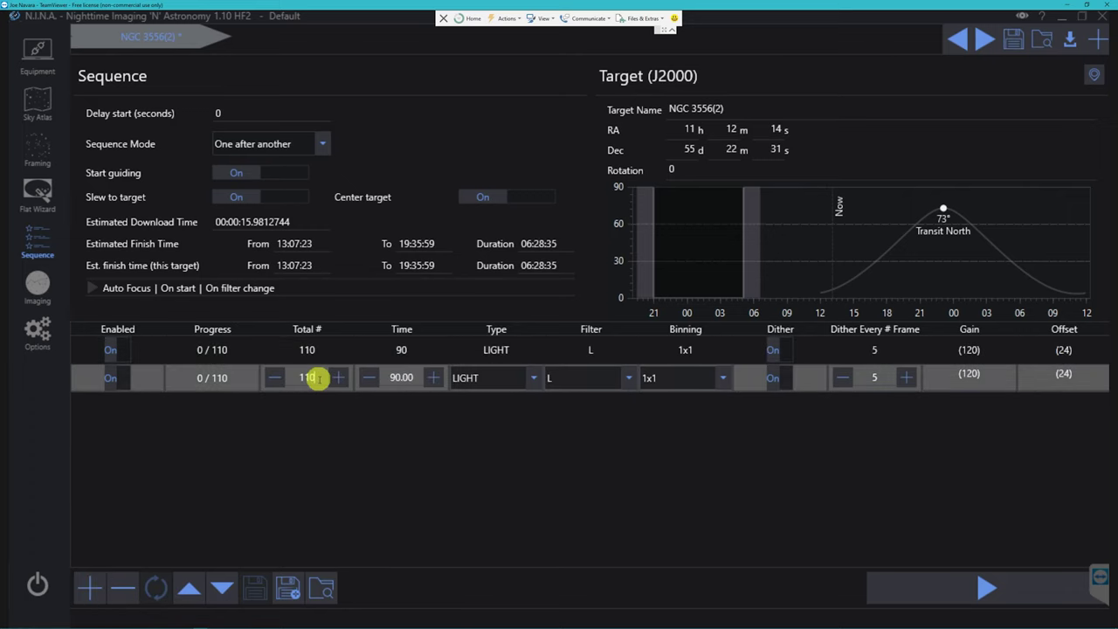
{"action": "left_click_drag", "start_coordinate": [316, 377], "coordinate": [287, 379]}
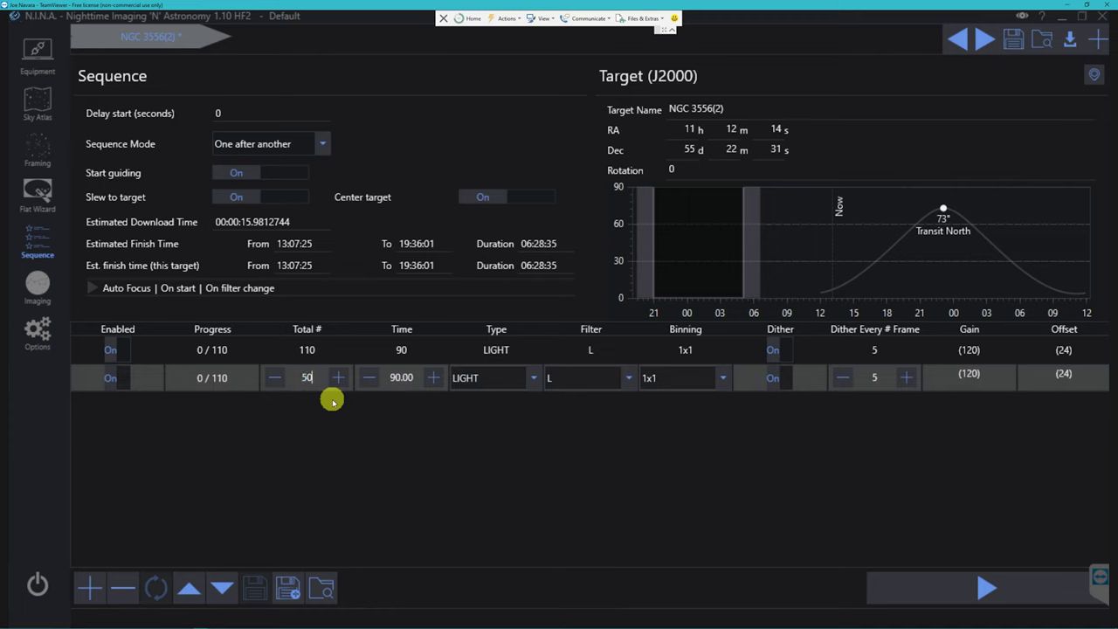
{"action": "left_click", "coordinate": [622, 385]}
{"action": "left_click", "coordinate": [620, 426]}
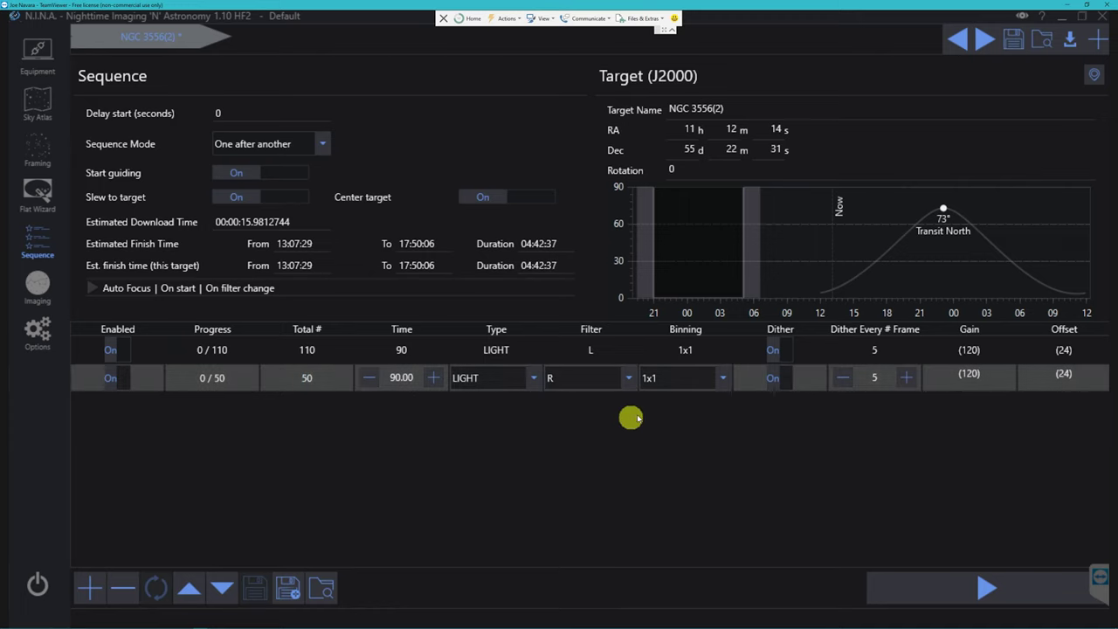
{"action": "left_click", "coordinate": [843, 377]}
{"action": "left_click", "coordinate": [843, 377]}
{"action": "left_click", "coordinate": [842, 377]}
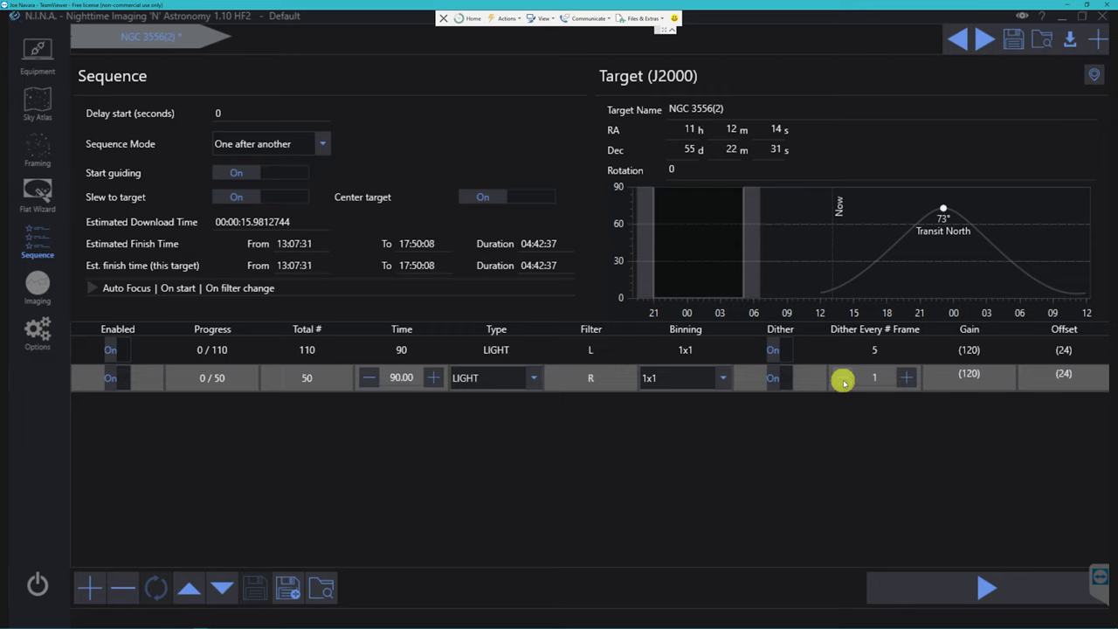
{"action": "left_click", "coordinate": [906, 377]}
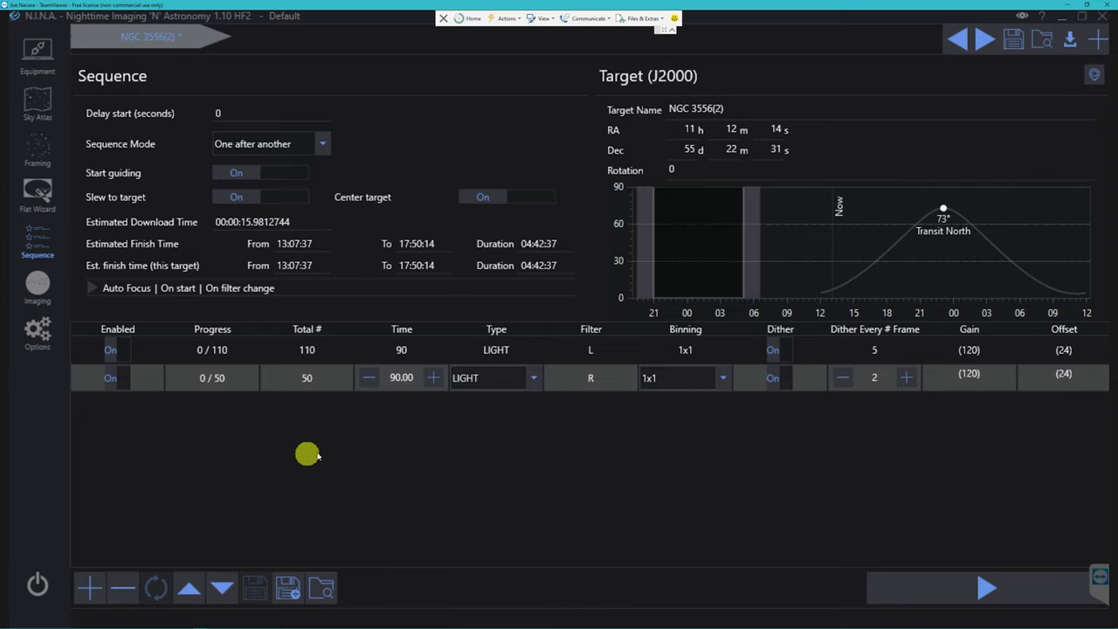
Add two more rows and set the third to filter G and the fourth to B.
{"action": "left_click", "coordinate": [90, 585]}
{"action": "left_click", "coordinate": [91, 585]}
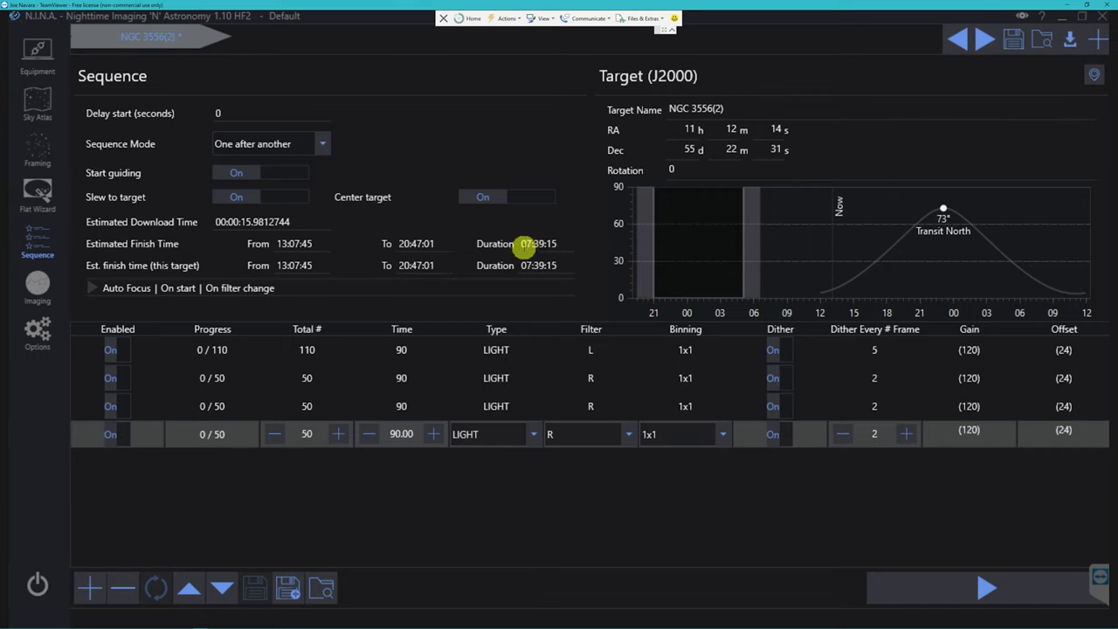
{"action": "left_click", "coordinate": [626, 406]}
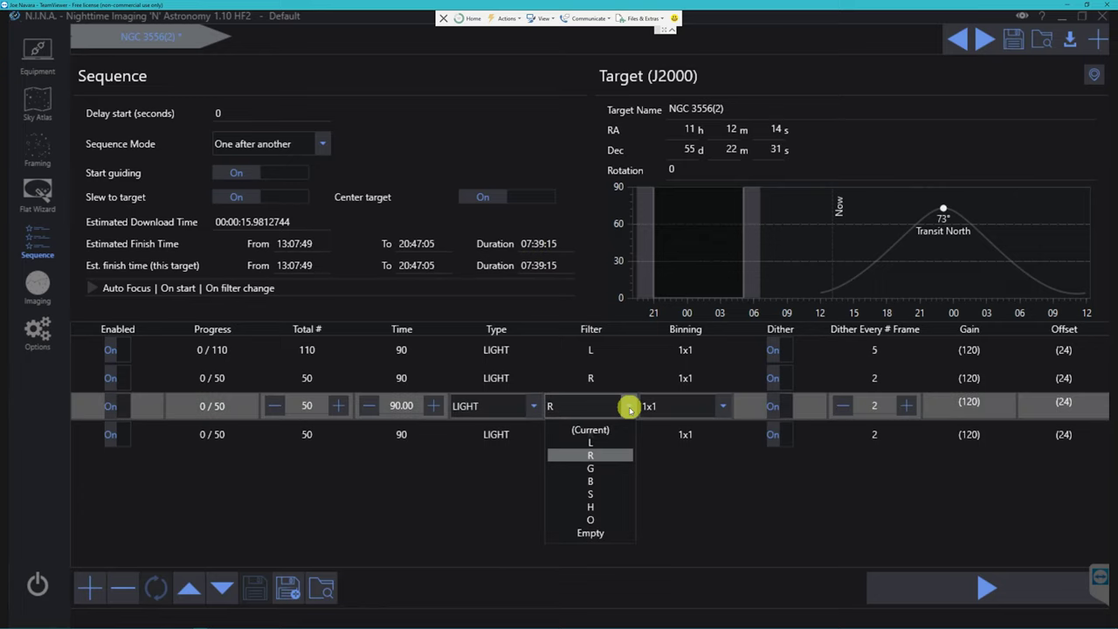
{"action": "left_click", "coordinate": [611, 475]}
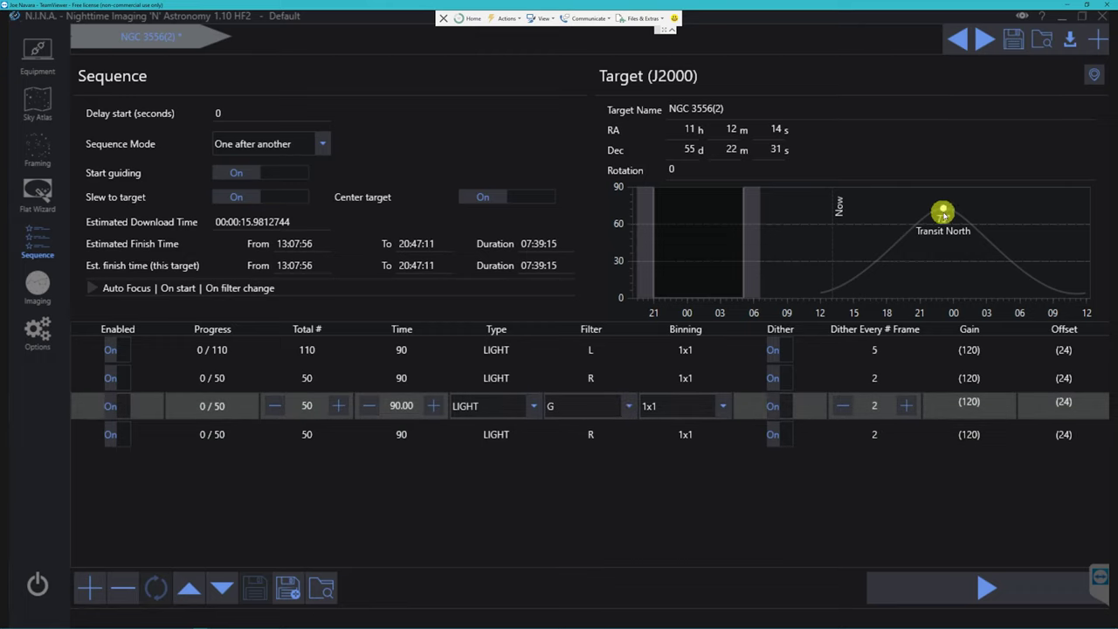
{"action": "left_click", "coordinate": [624, 433]}
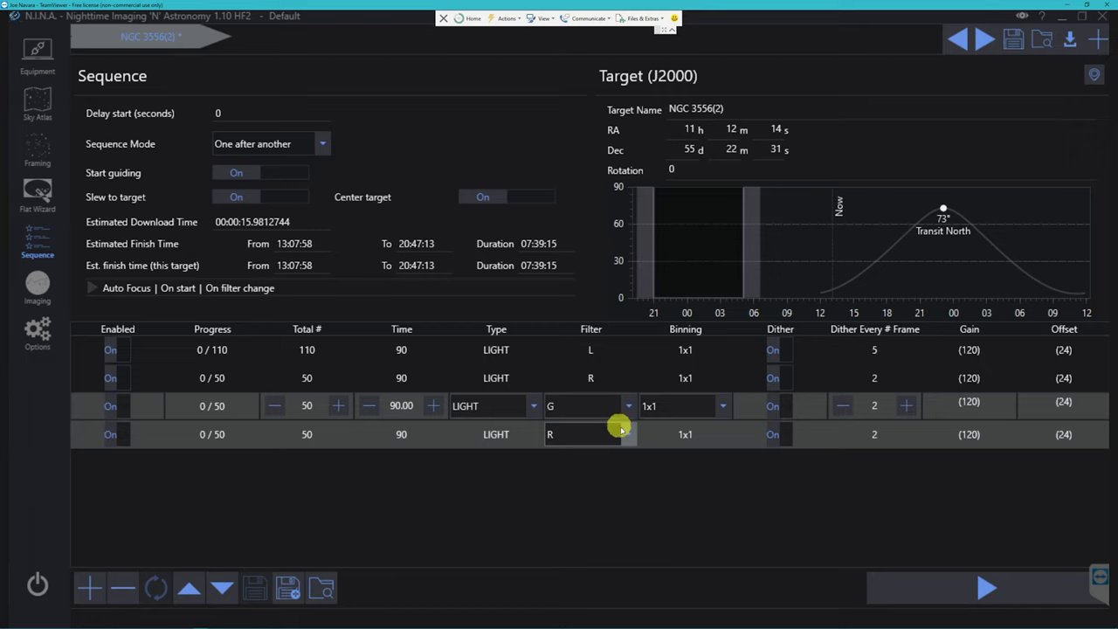
{"action": "left_click", "coordinate": [604, 503]}
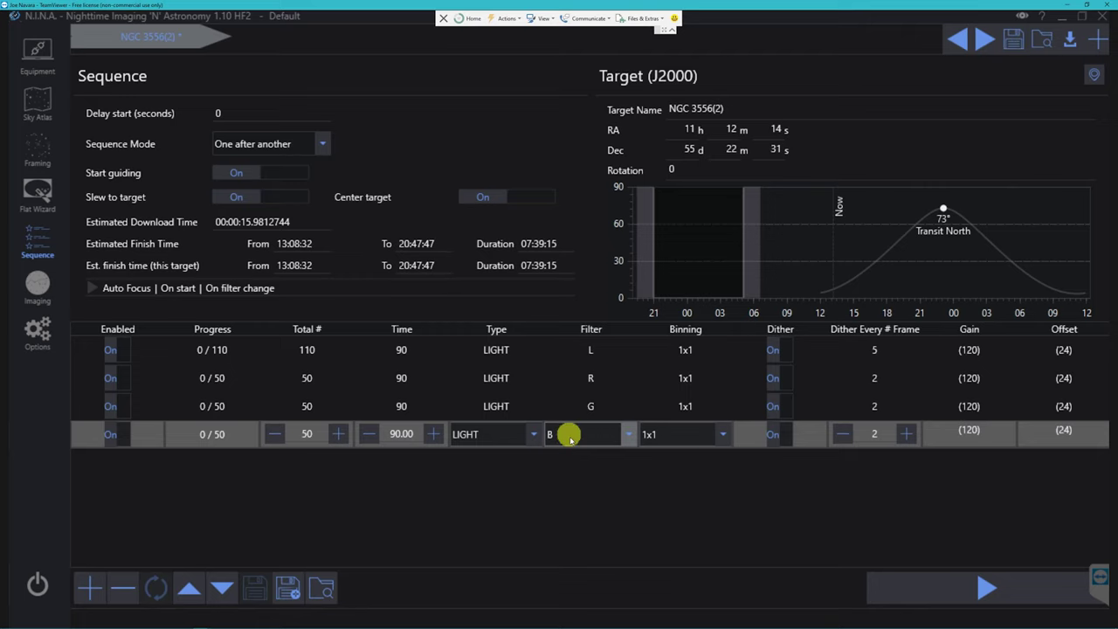
Switch the second row's filter to B and the last row's filter to R.
{"action": "left_click", "coordinate": [610, 379]}
{"action": "left_click", "coordinate": [615, 379]}
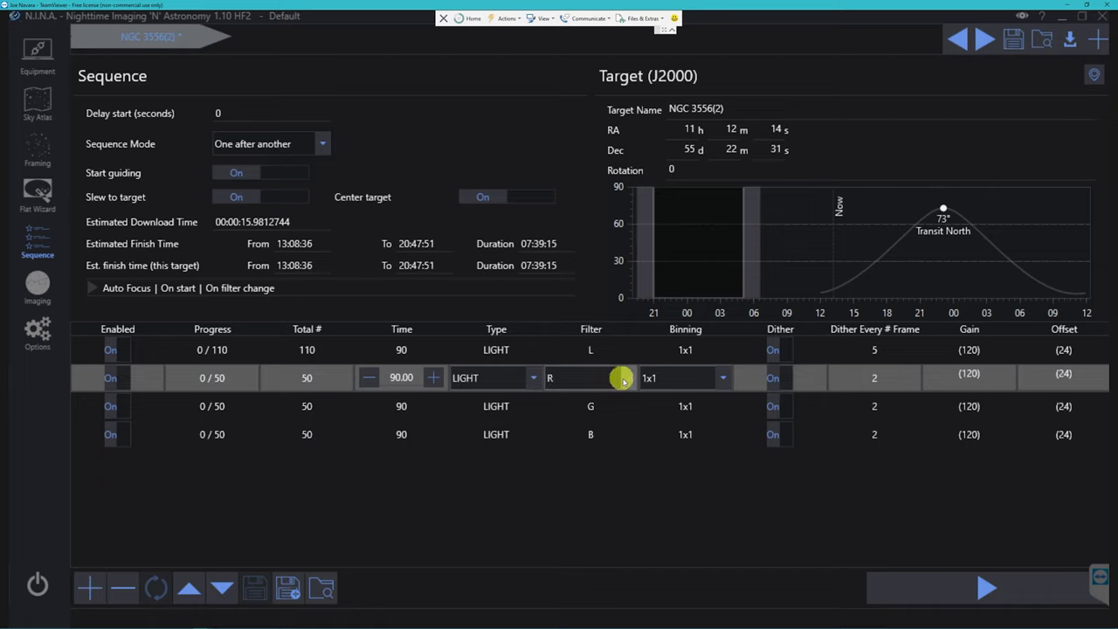
{"action": "left_click", "coordinate": [629, 382]}
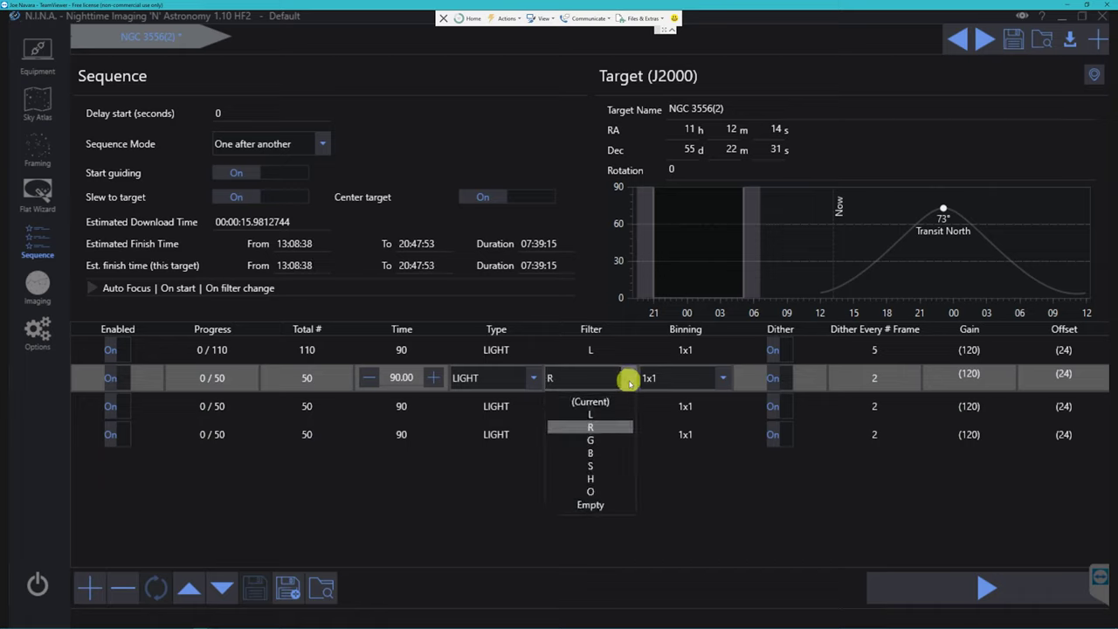
{"action": "left_click", "coordinate": [611, 452]}
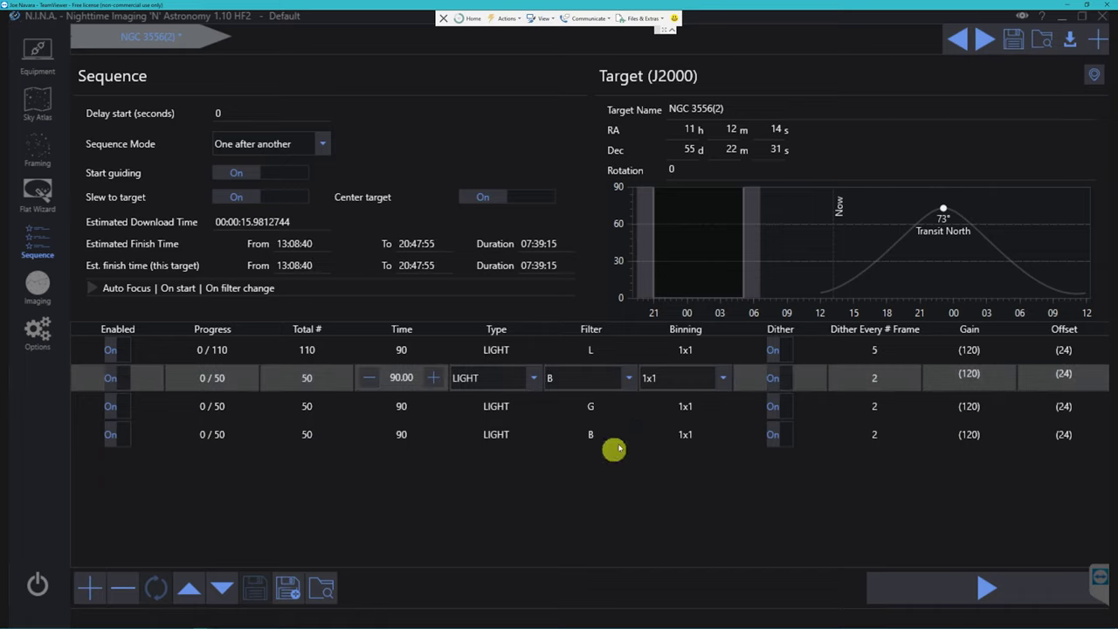
{"action": "left_click", "coordinate": [616, 434]}
{"action": "left_click", "coordinate": [628, 435]}
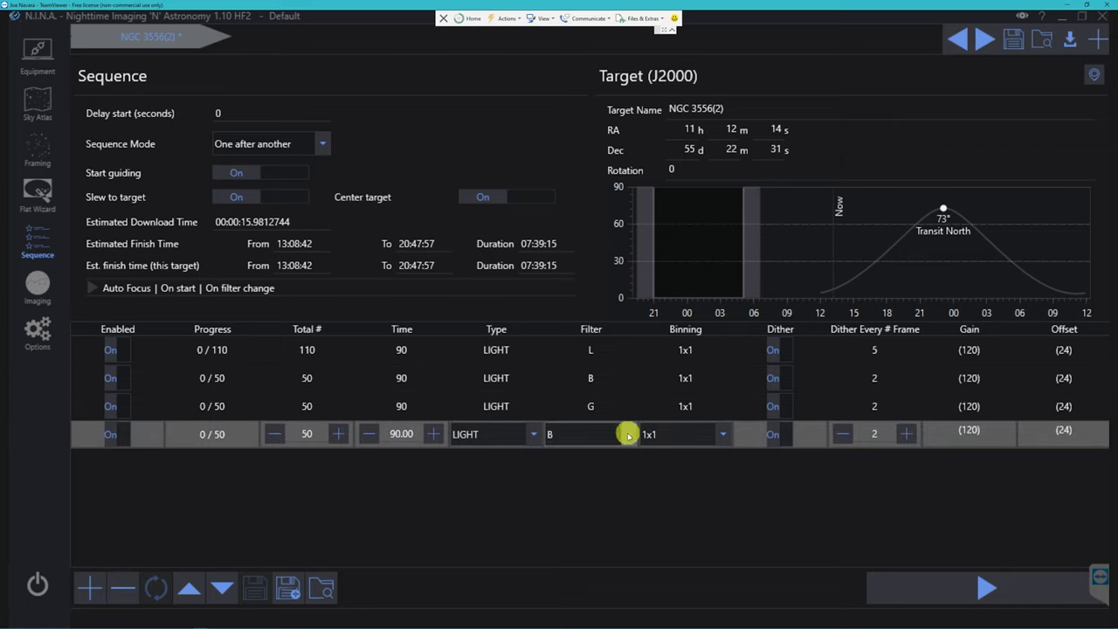
{"action": "left_click", "coordinate": [613, 483]}
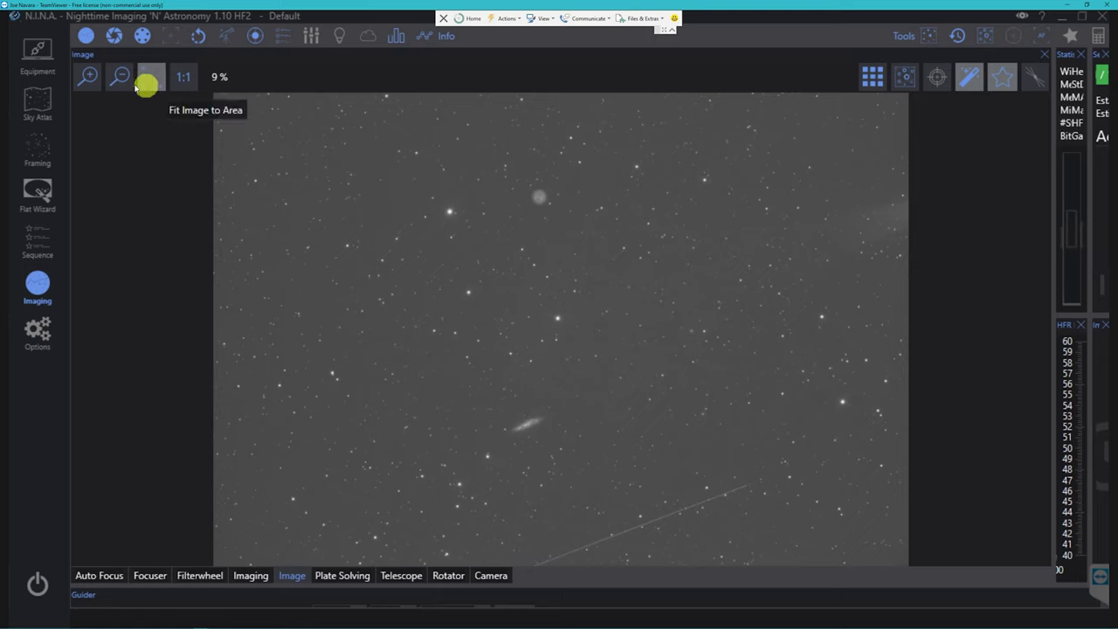
Zoom the captured frame to 18% and scroll around to inspect the galaxy and Owl Nebula.
{"action": "left_click", "coordinate": [95, 79]}
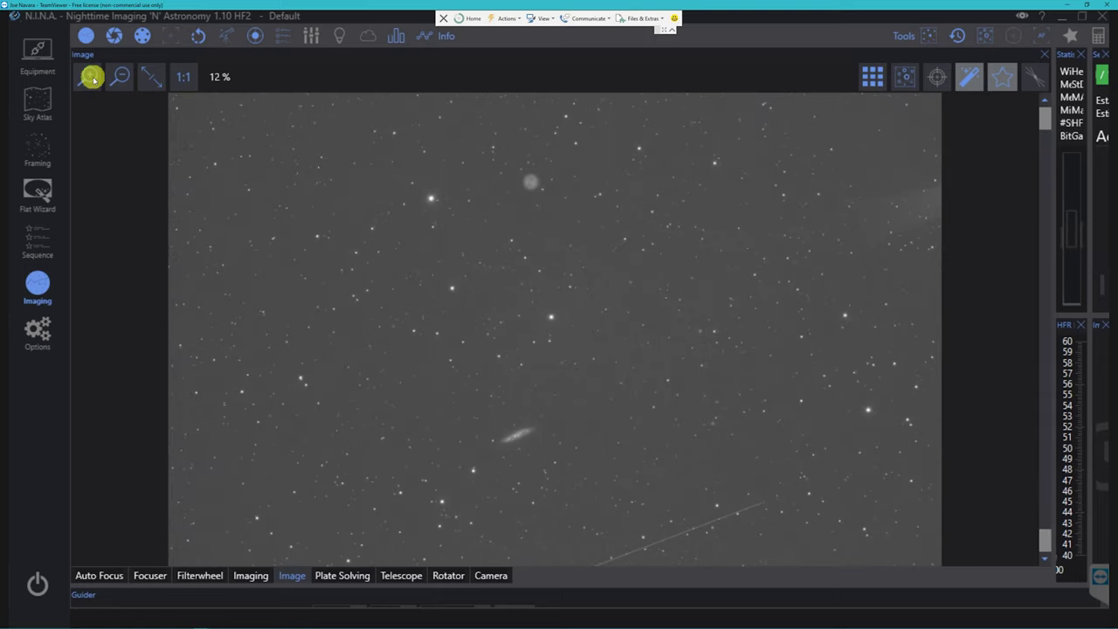
{"action": "left_click", "coordinate": [94, 80]}
{"action": "left_click", "coordinate": [93, 79]}
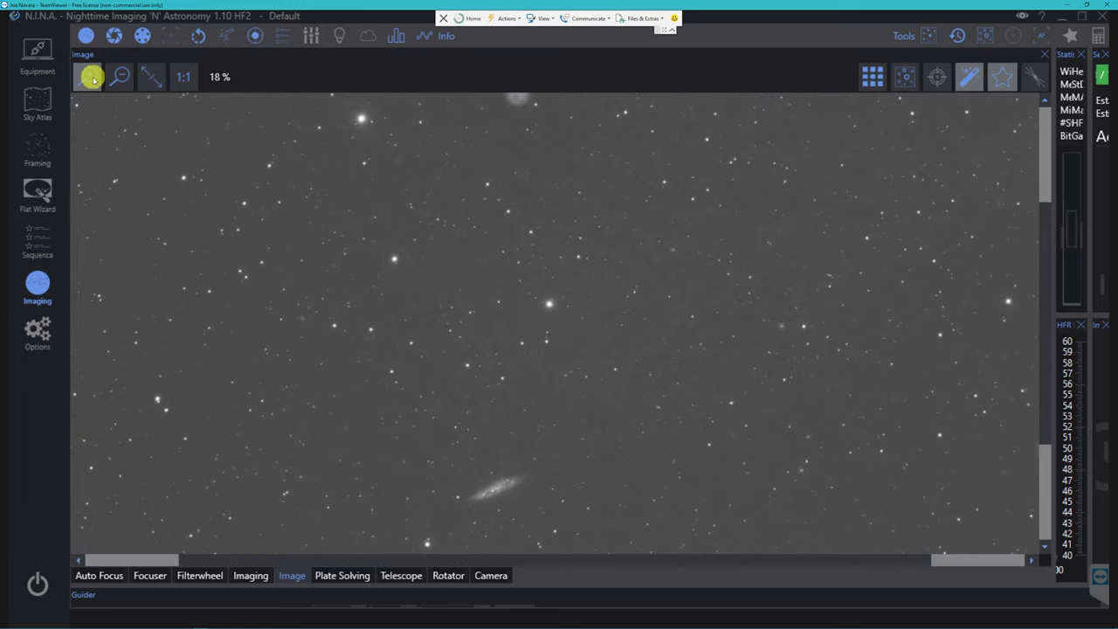
{"action": "left_click", "coordinate": [1046, 454]}
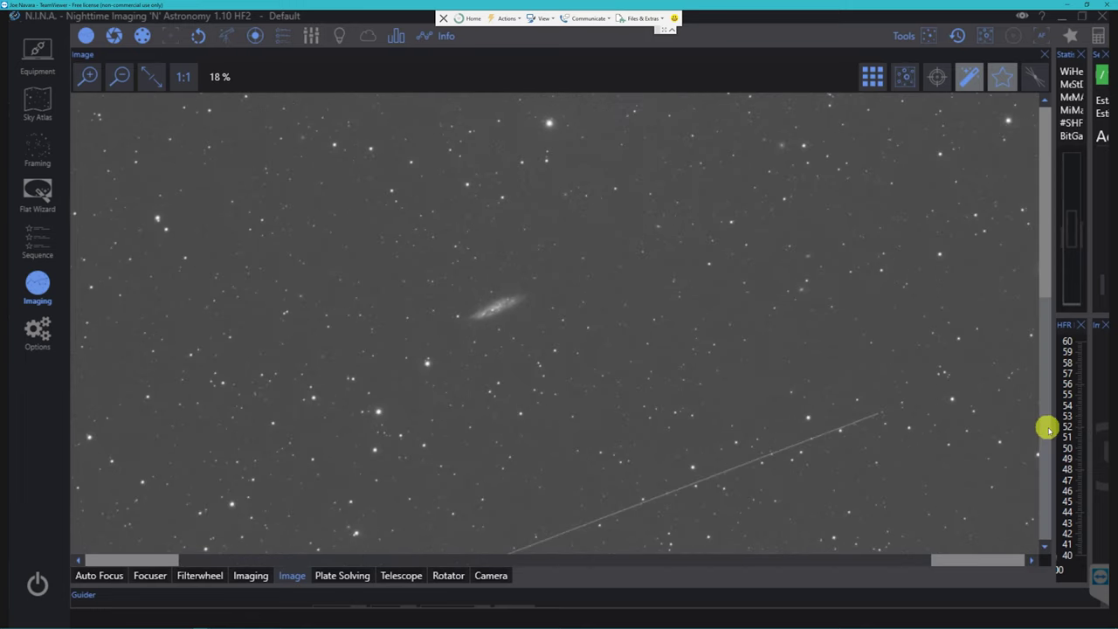
{"action": "left_click_drag", "start_coordinate": [1048, 430], "coordinate": [1030, 238]}
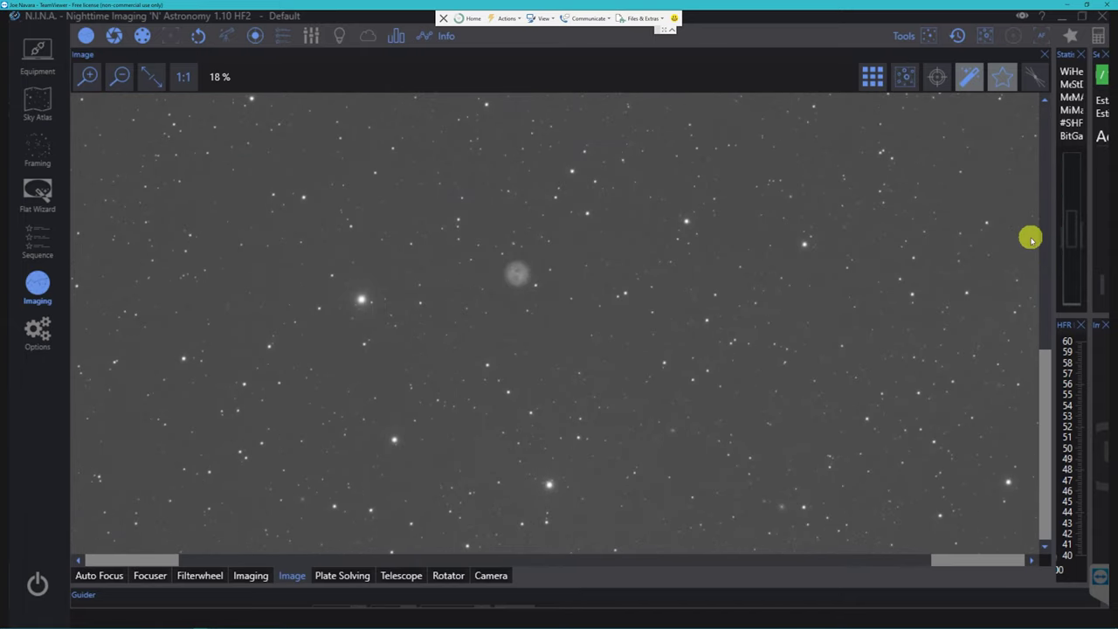
{"action": "left_click_drag", "start_coordinate": [1032, 244], "coordinate": [1058, 369]}
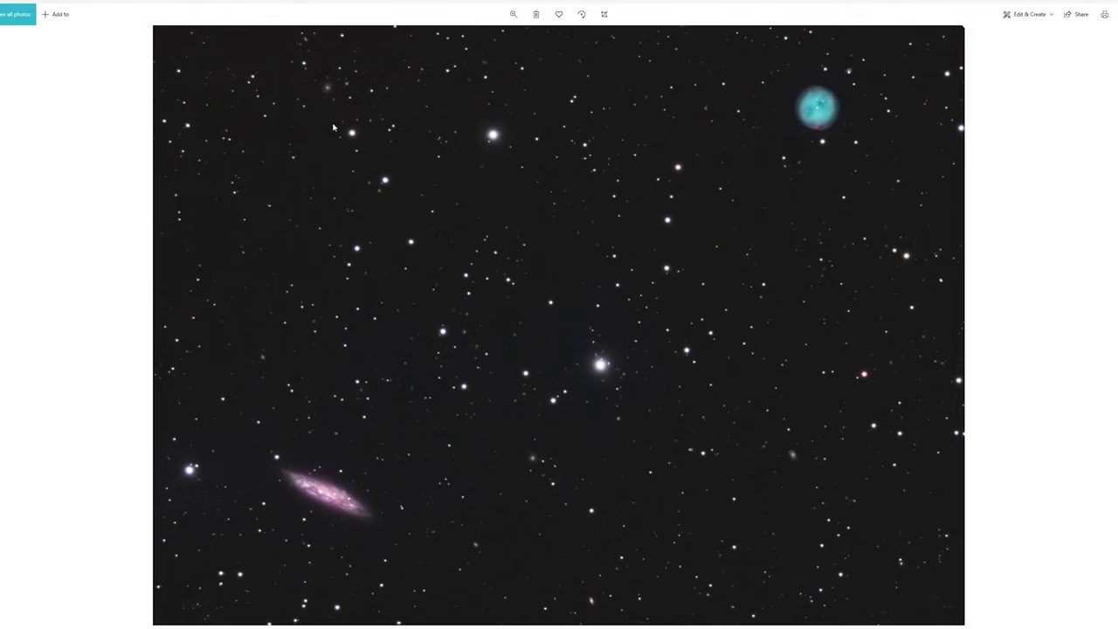
Zoom in on the small faint spiral galaxy, centre it, and push magnification to maximum.
{"action": "left_click", "coordinate": [513, 15]}
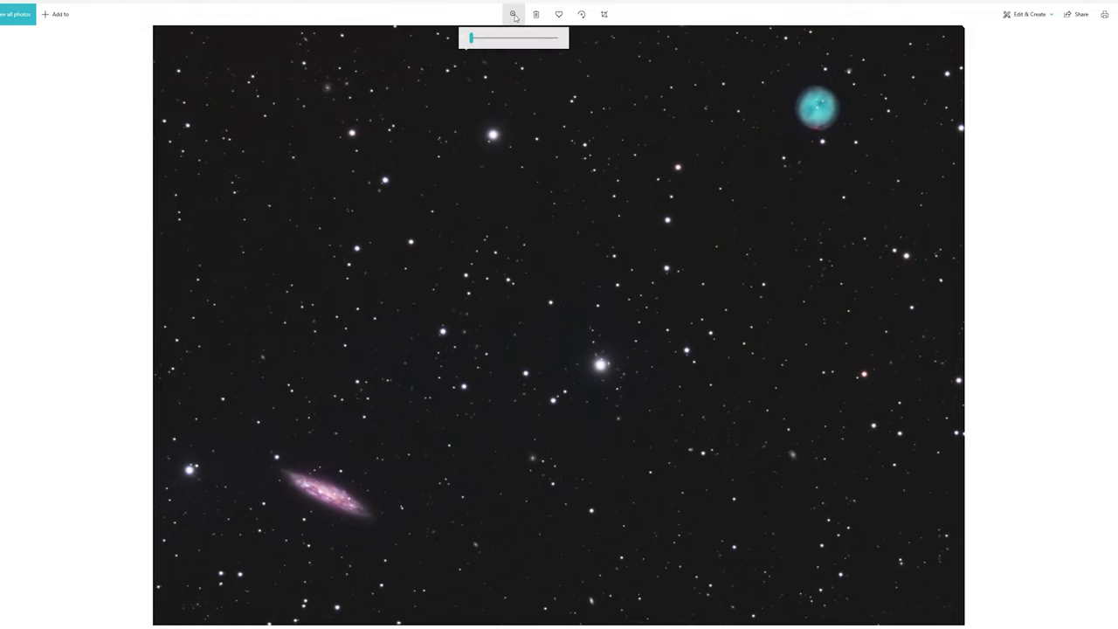
{"action": "scroll", "coordinate": [481, 38], "scroll_direction": "up", "scroll_amount": 2}
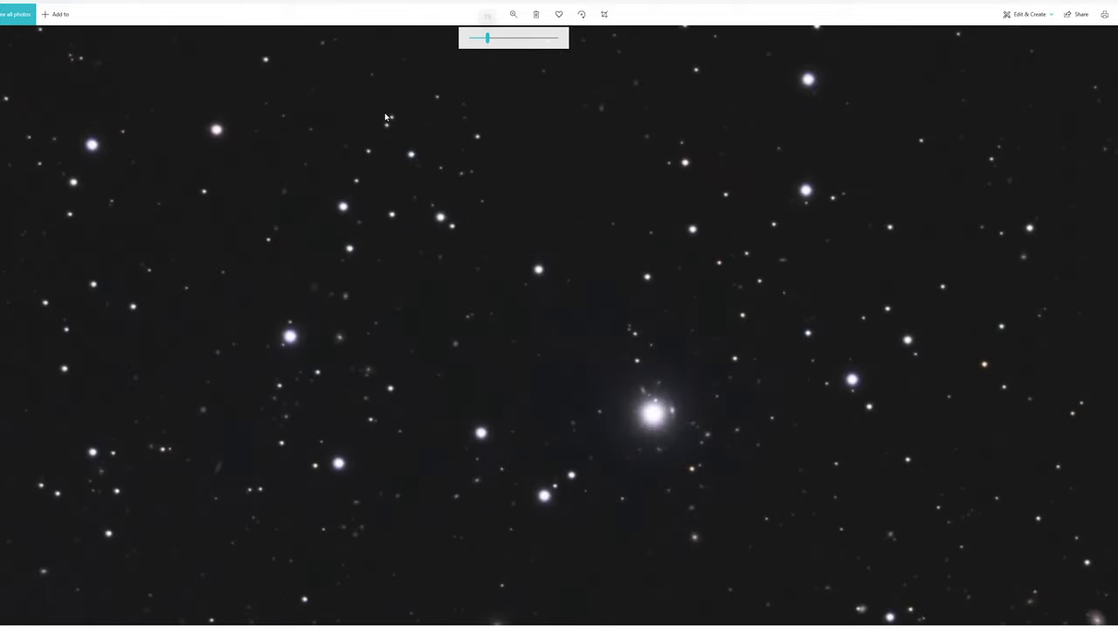
{"action": "left_click_drag", "start_coordinate": [386, 116], "coordinate": [604, 442]}
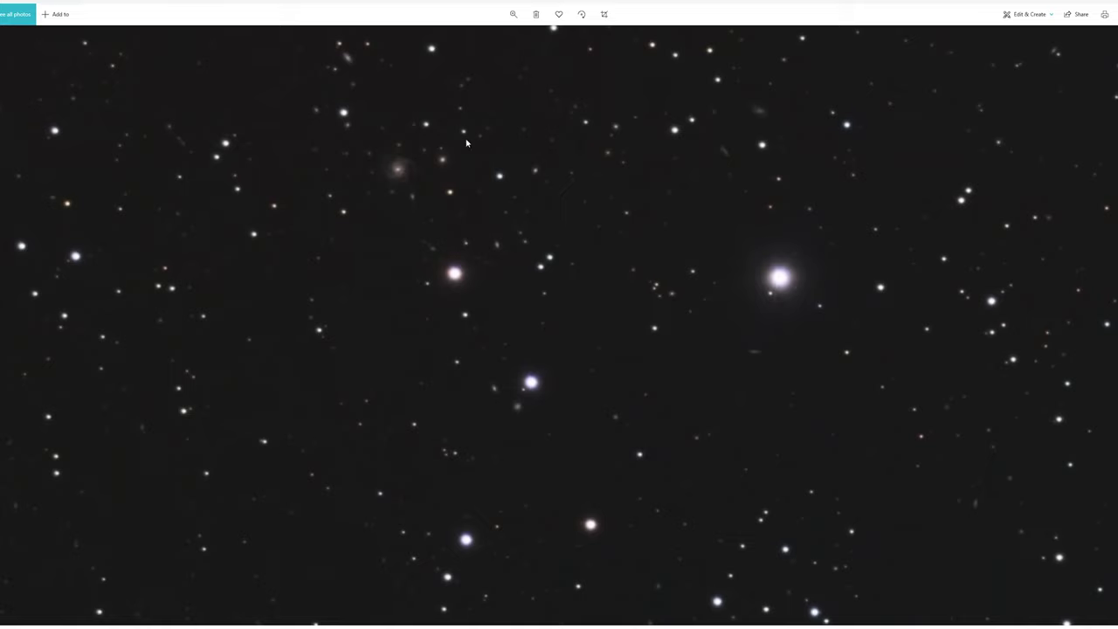
{"action": "left_click", "coordinate": [513, 14]}
{"action": "left_click_drag", "start_coordinate": [486, 38], "coordinate": [511, 37]}
{"action": "left_click_drag", "start_coordinate": [415, 94], "coordinate": [644, 404]}
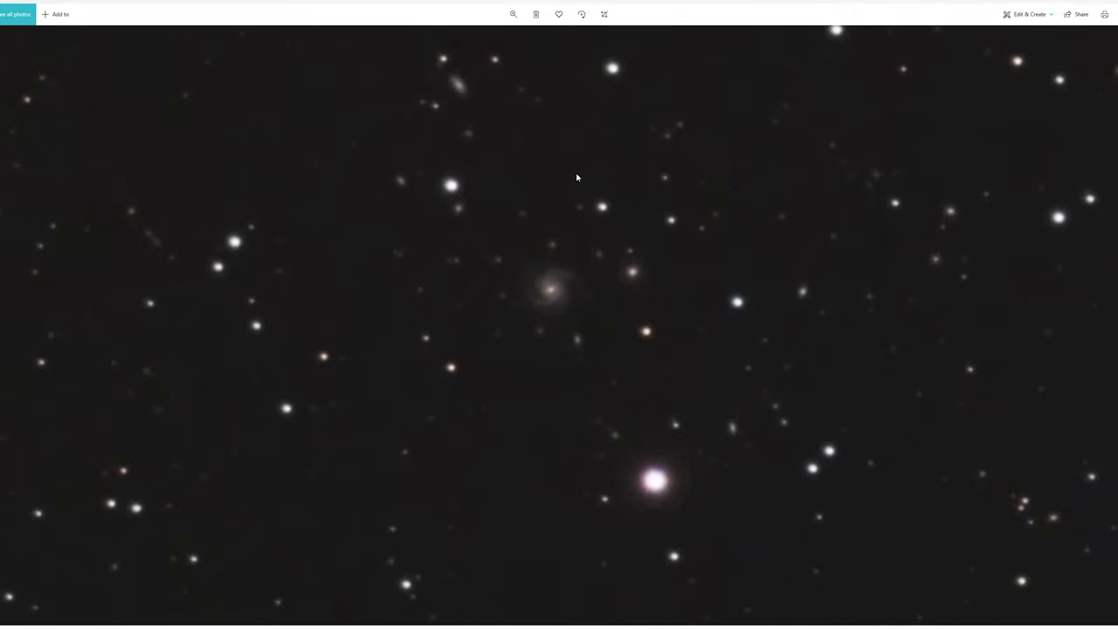
{"action": "left_click", "coordinate": [514, 14]}
{"action": "left_click_drag", "start_coordinate": [511, 42], "coordinate": [518, 42]}
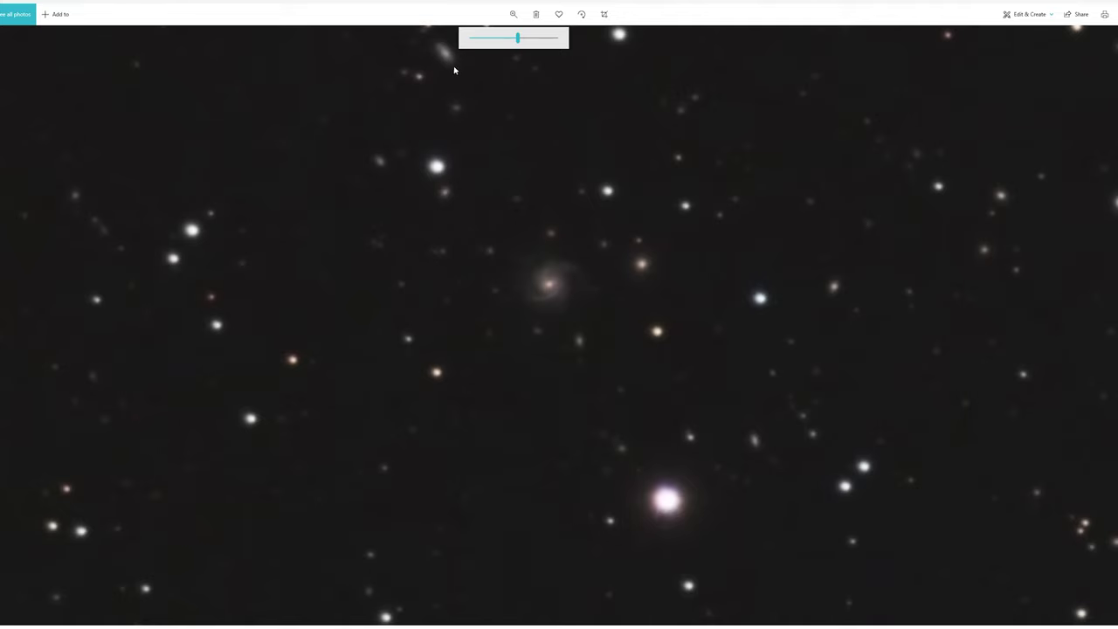
{"action": "left_click_drag", "start_coordinate": [519, 40], "coordinate": [577, 40]}
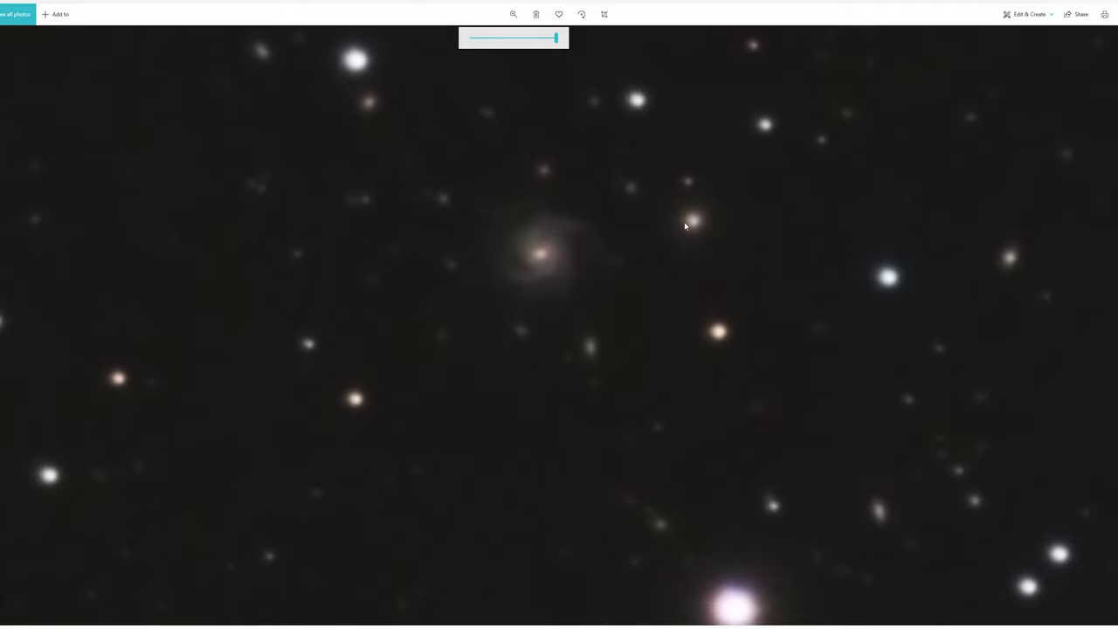
Drag the zoom slider fully left so the whole NGC 3556 field fits the window.
{"action": "left_click_drag", "start_coordinate": [557, 38], "coordinate": [470, 48]}
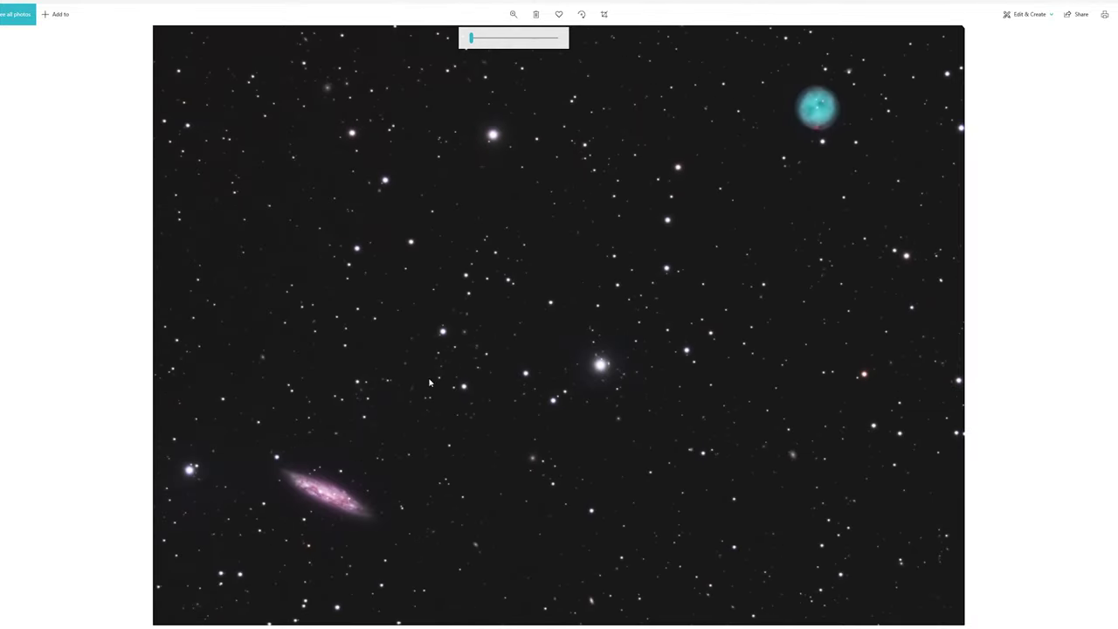